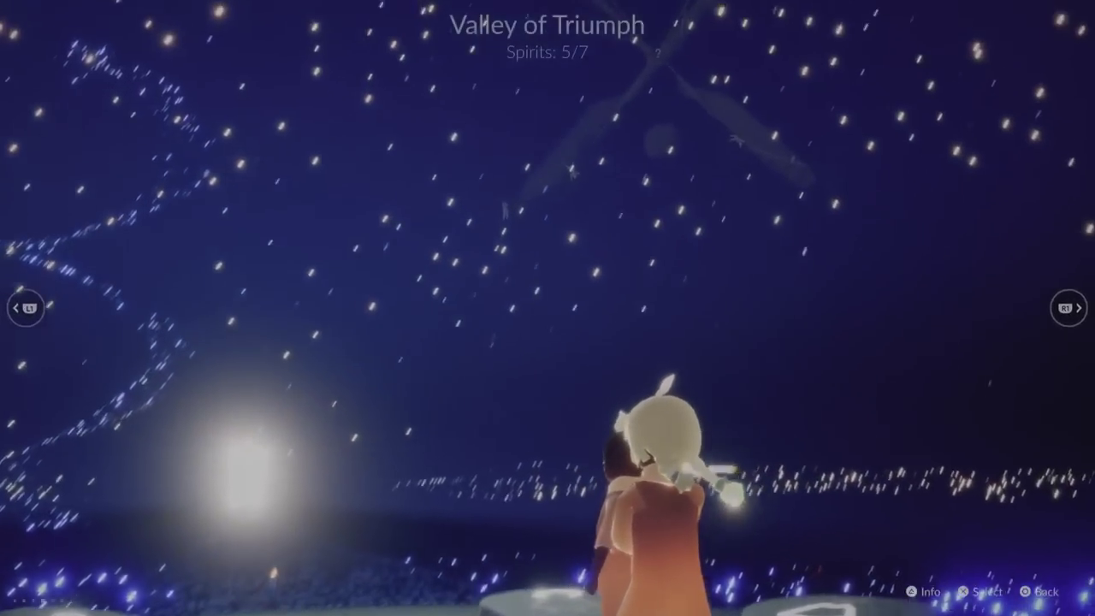
key(Down)
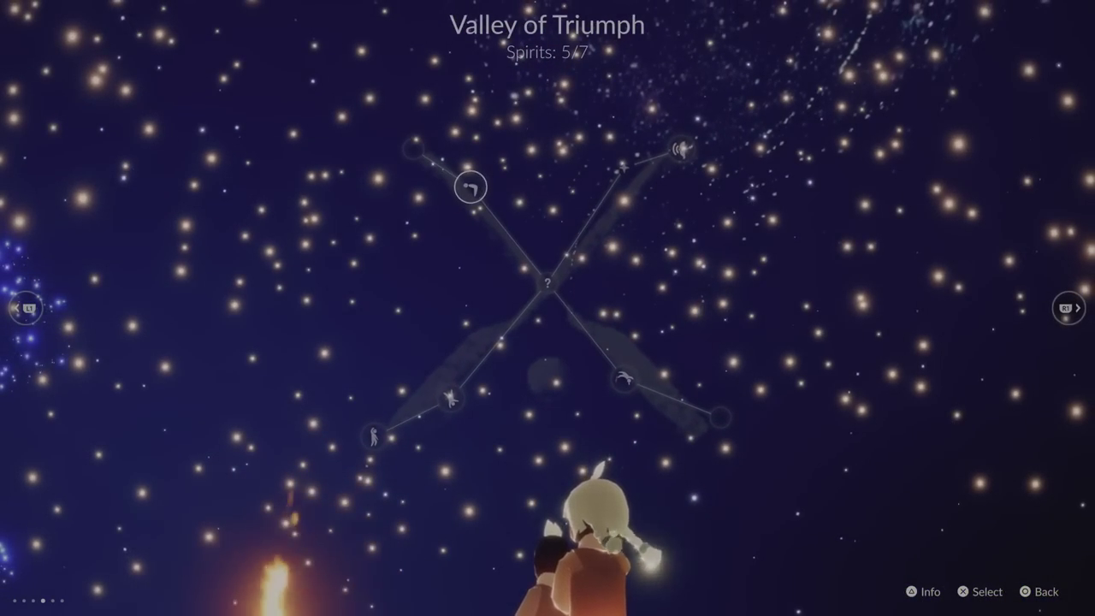
key(Return)
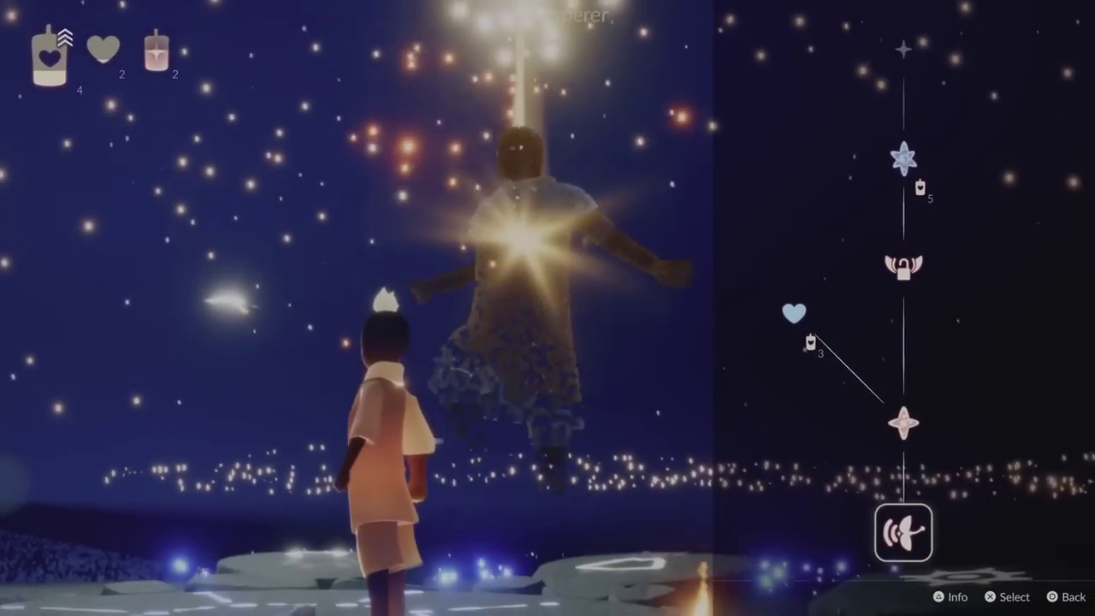
key(Up)
key(Up)
key(Up)
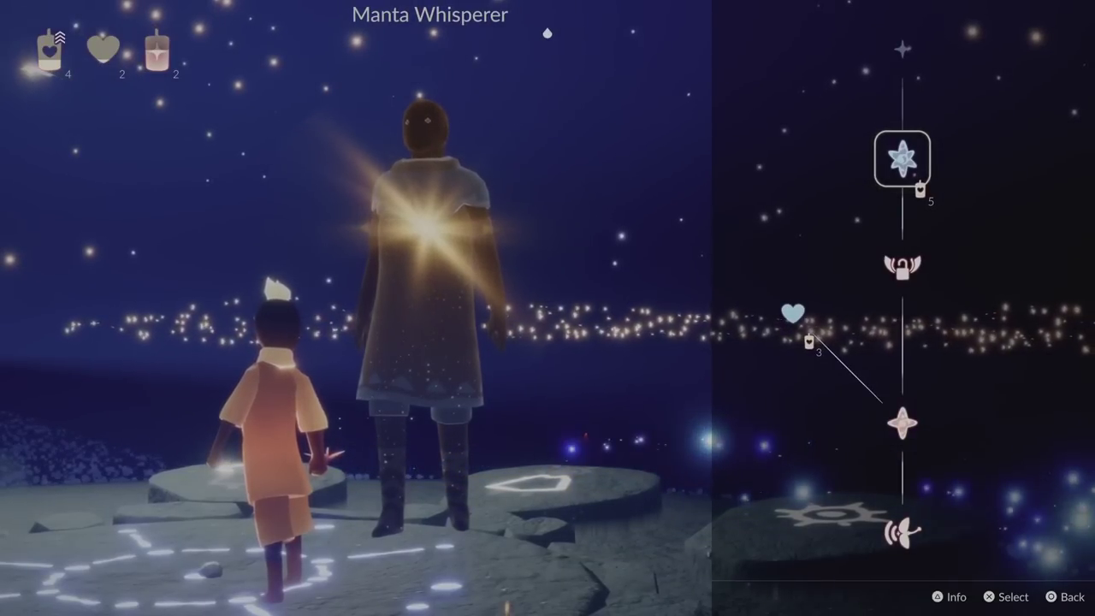
key(Escape)
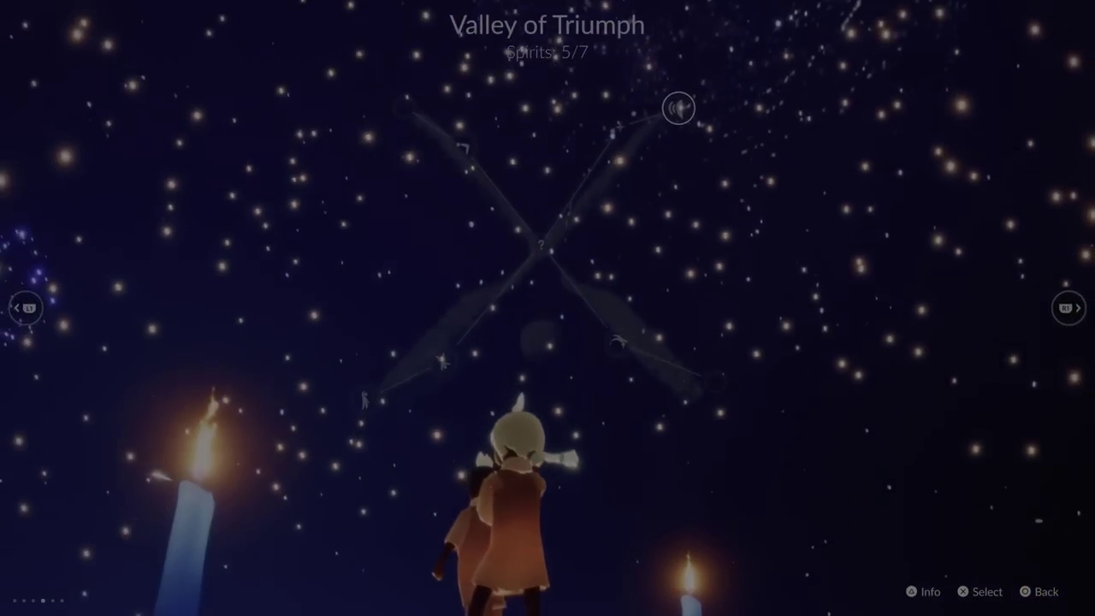